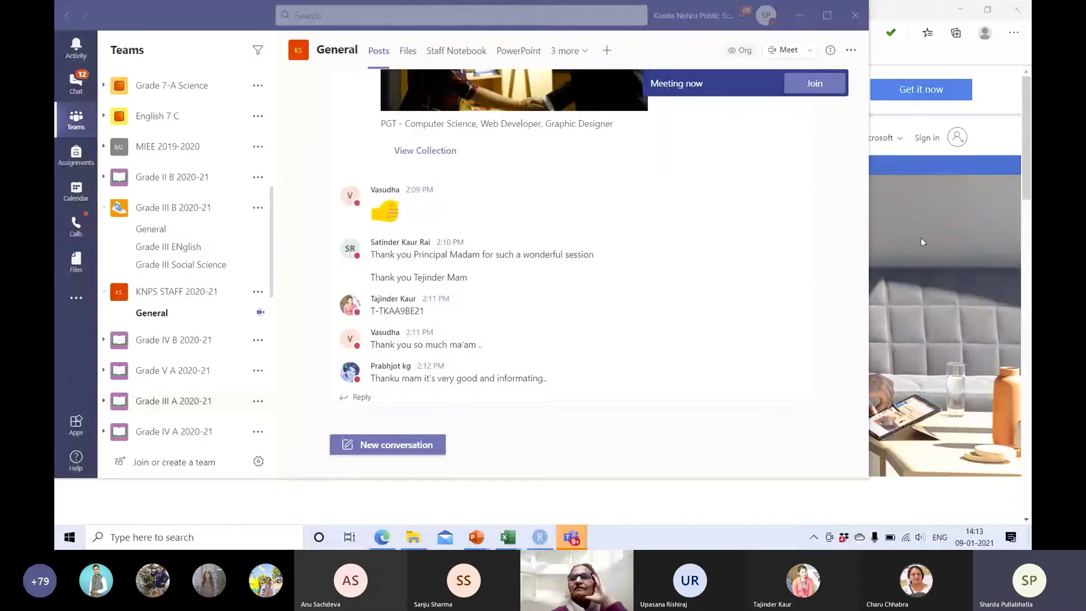
Step: Switch to the Powtoon page for the 3P Apps Integration video and scroll down to its player
{"action": "left_click", "coordinate": [921, 242]}
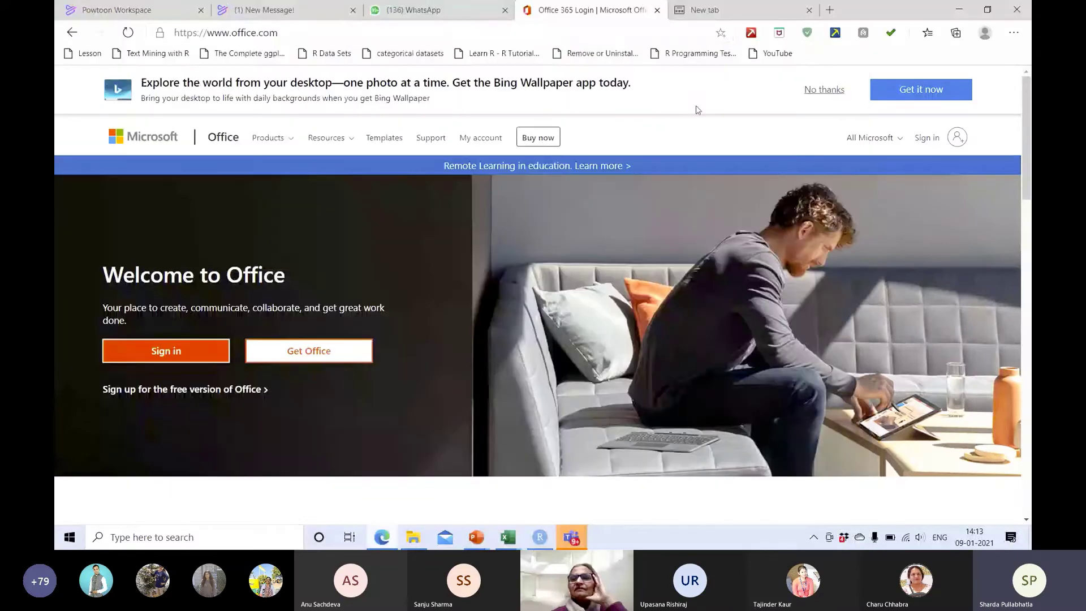
{"action": "left_click", "coordinate": [314, 10]}
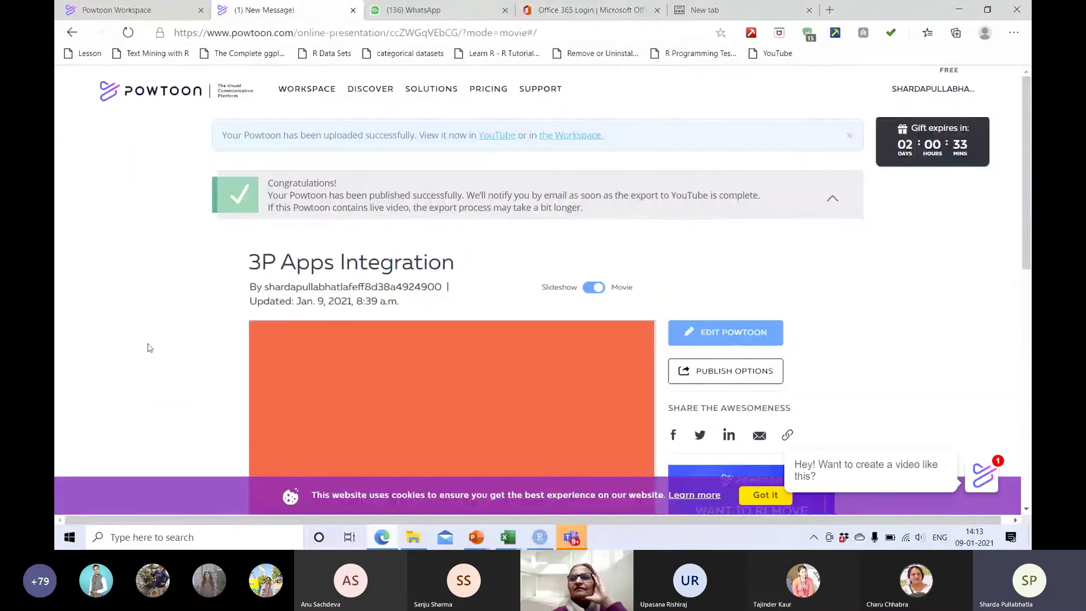
{"action": "scroll", "coordinate": [150, 348], "scroll_direction": "down", "scroll_amount": 1}
{"action": "scroll", "coordinate": [150, 348], "scroll_direction": "down", "scroll_amount": 2}
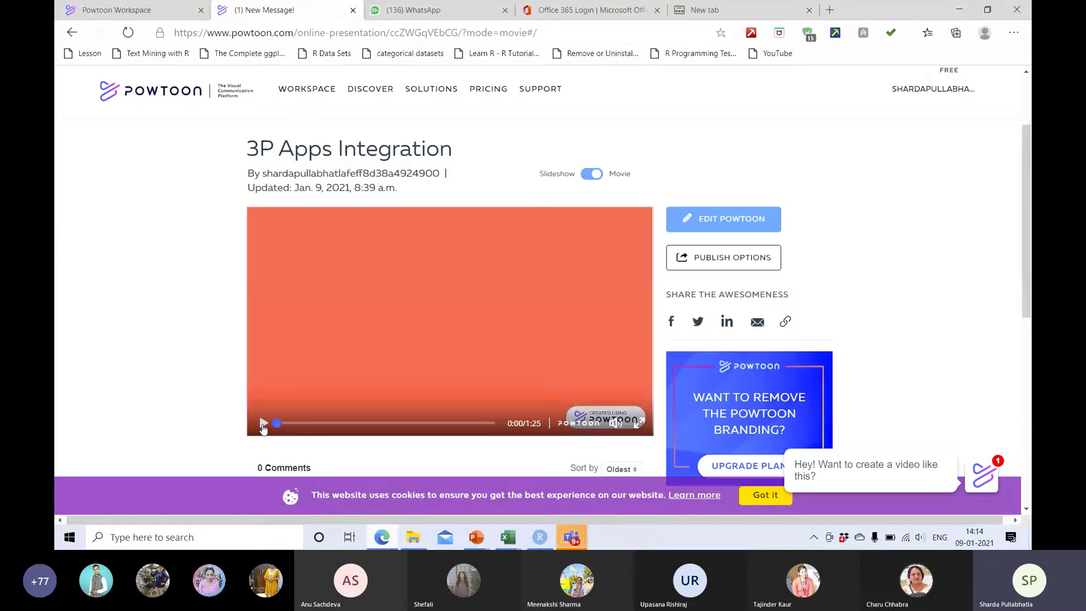
Step: Play the 3P Apps Integration video, pause briefly at 0:08, then resume toward the redeem-code slide
{"action": "left_click", "coordinate": [263, 426]}
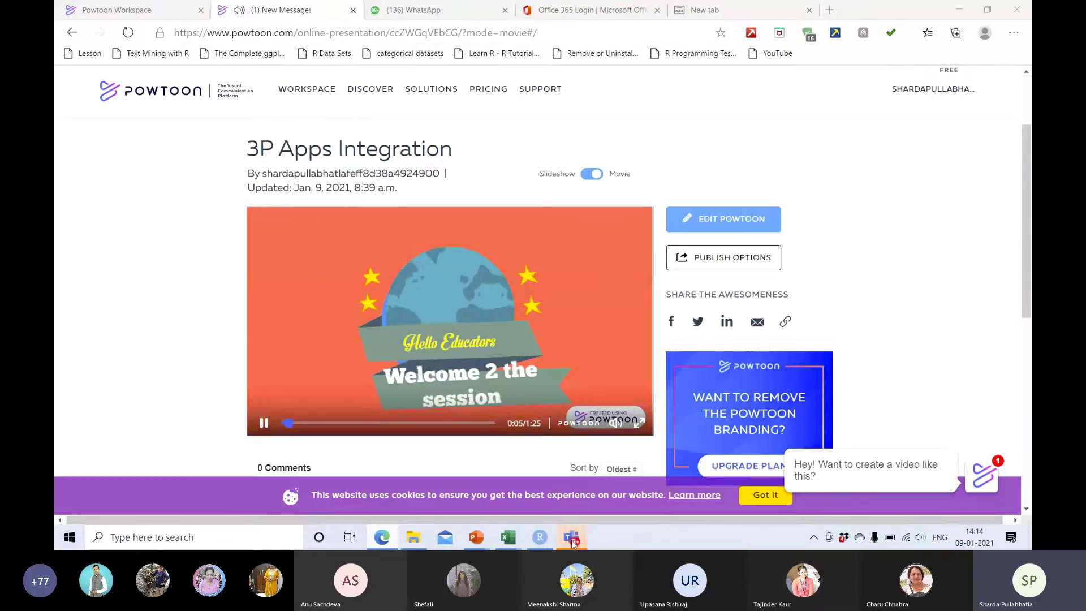
{"action": "mouse_move", "coordinate": [573, 542]}
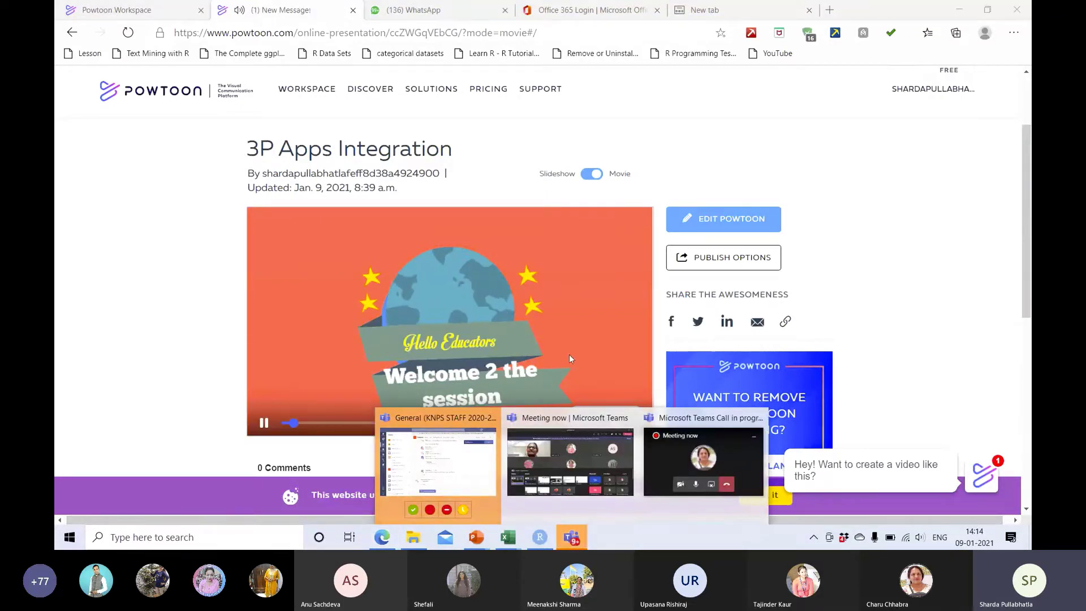
{"action": "left_click", "coordinate": [627, 349]}
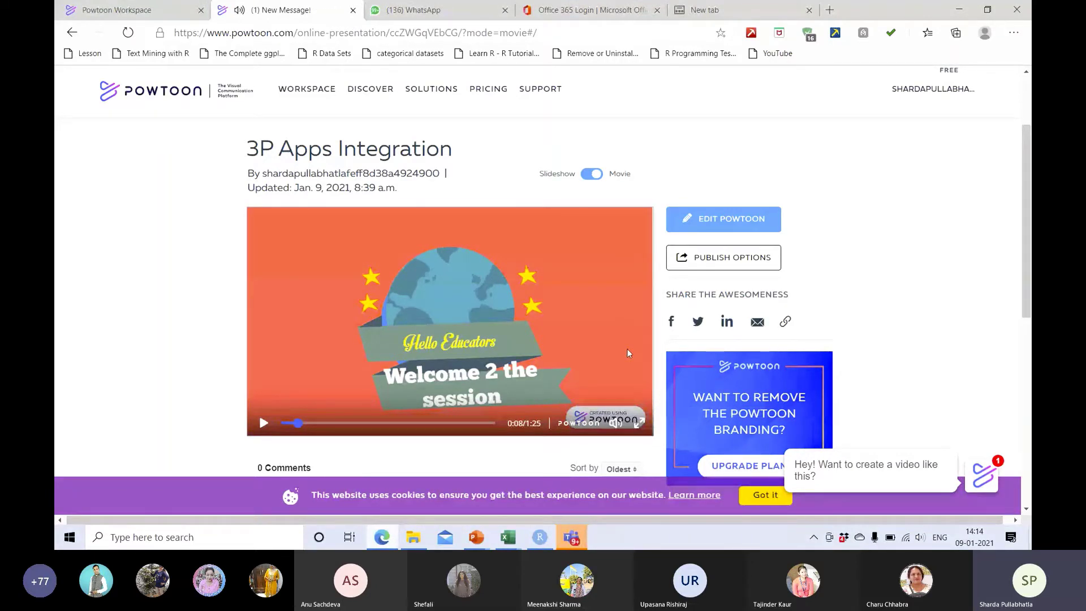
{"action": "left_click", "coordinate": [627, 353]}
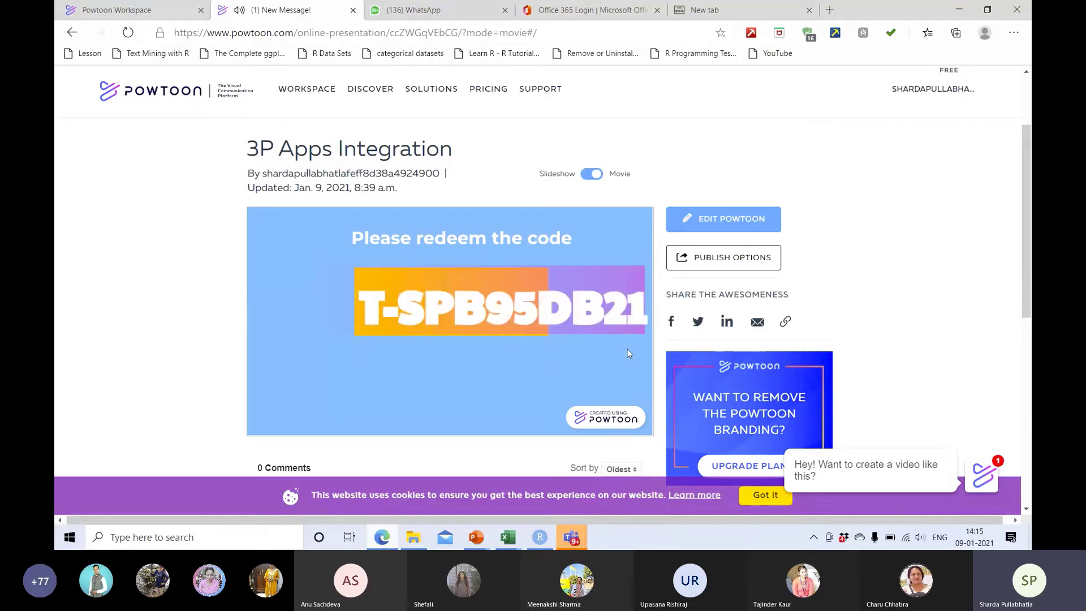
Step: Pause the Powtoon video at 0:41 on the redeem-the-code slide
{"action": "left_click", "coordinate": [627, 349]}
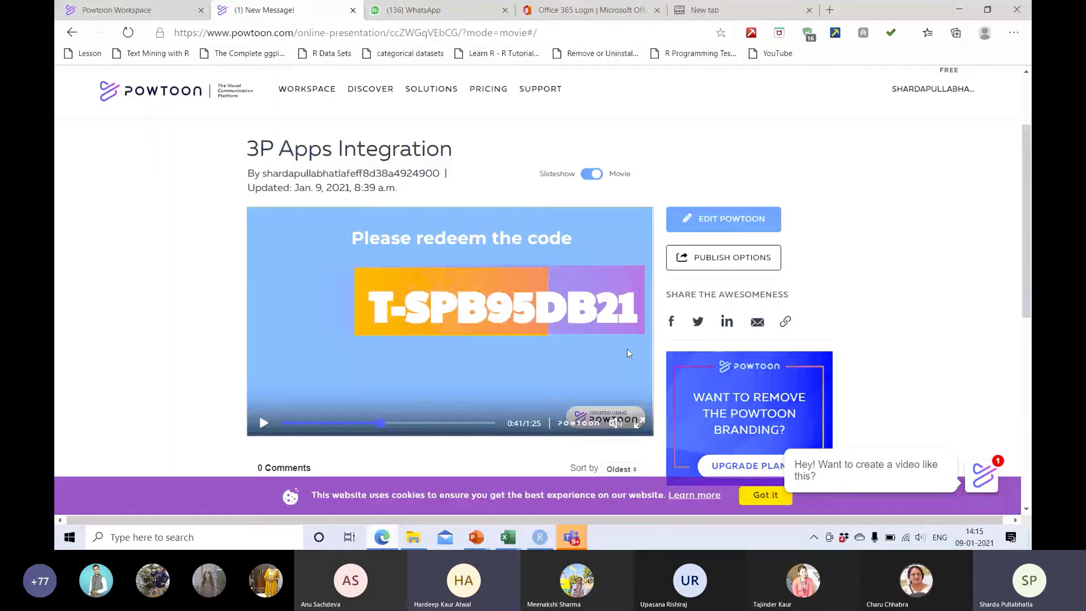
Step: Resume the Powtoon video from 0:41 past the code slide
{"action": "left_click", "coordinate": [628, 353]}
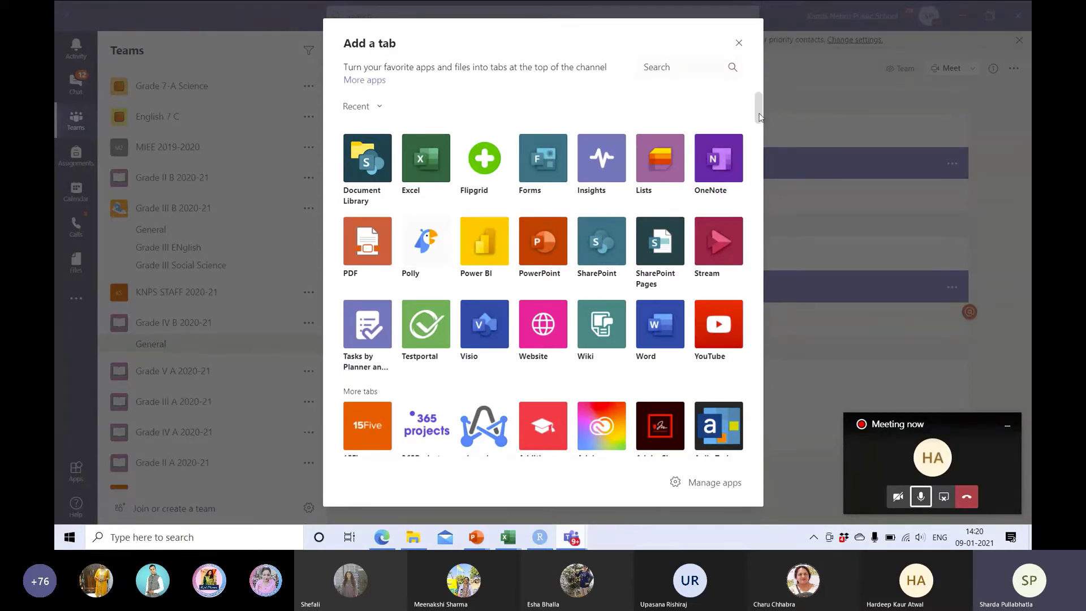
{"action": "mouse_move", "coordinate": [759, 117]}
{"action": "left_mouse_down"}
{"action": "mouse_move", "coordinate": [763, 183]}
{"action": "mouse_move", "coordinate": [760, 113]}
{"action": "left_mouse_up"}
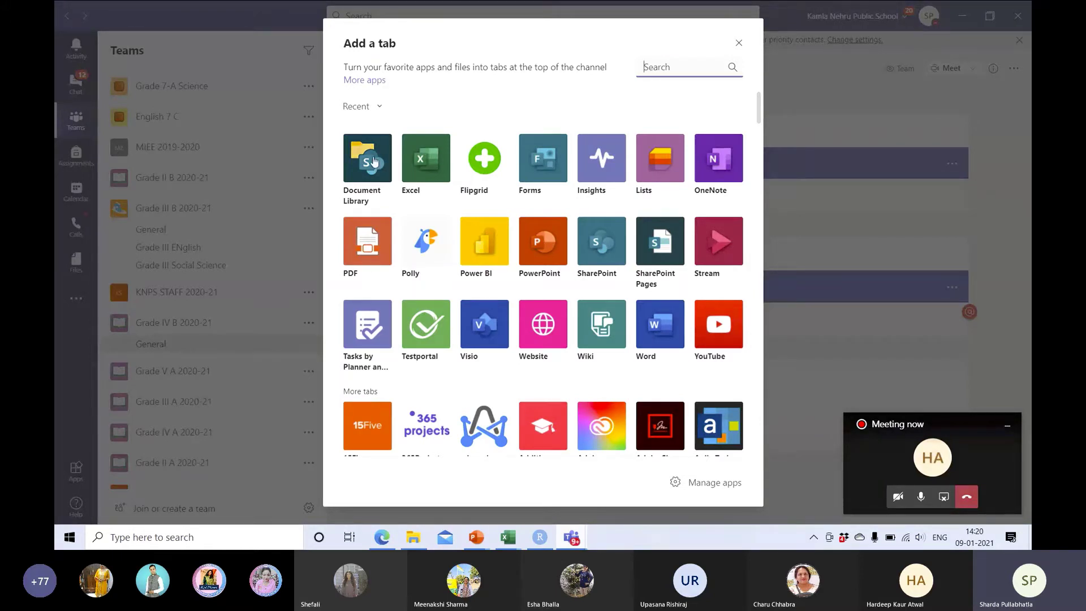
Step: Browse the full app store filtered to Tabs in the Education category to find Insights
{"action": "left_click", "coordinate": [373, 83]}
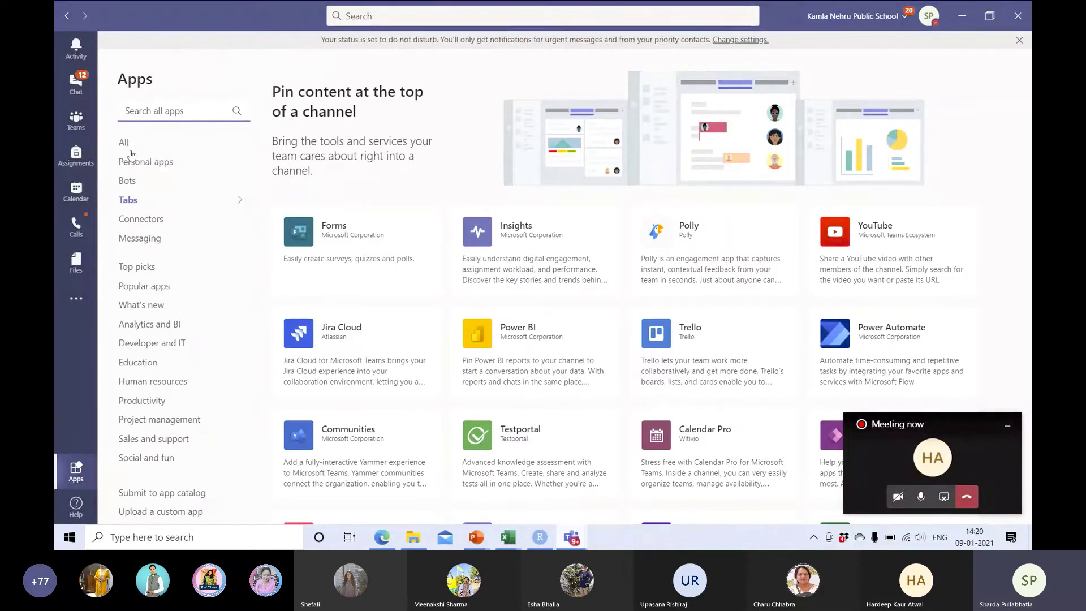
{"action": "left_click", "coordinate": [130, 198]}
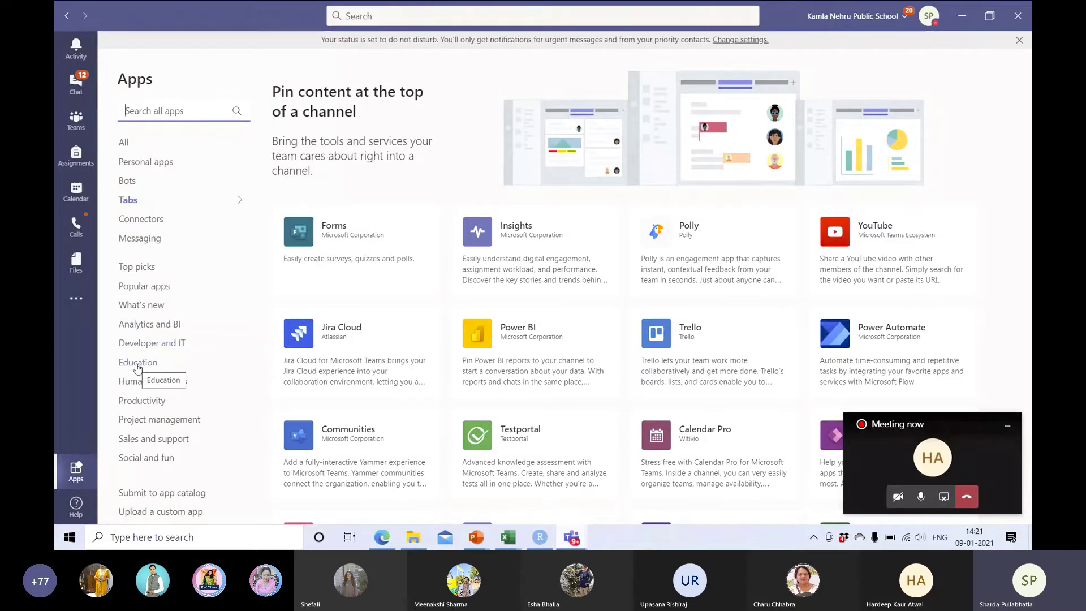
{"action": "left_click", "coordinate": [137, 369]}
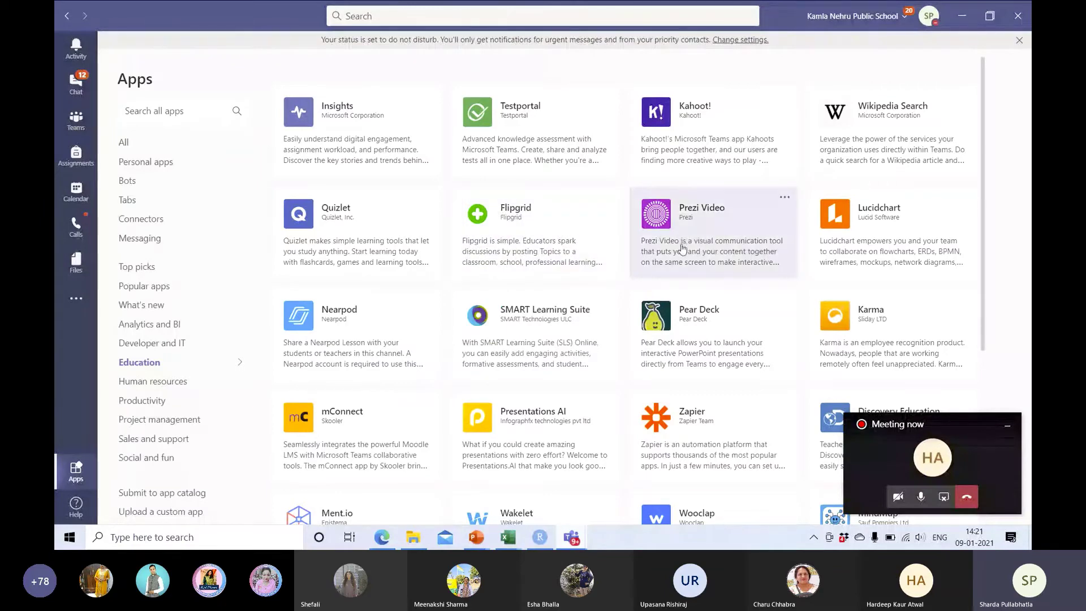
{"action": "mouse_move", "coordinate": [683, 247]}
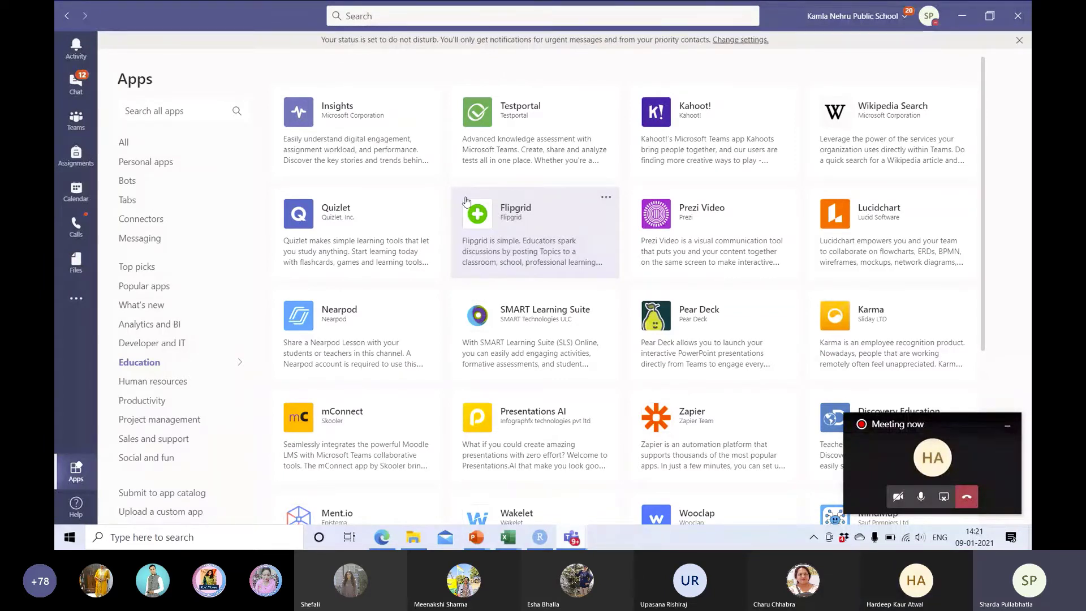
Step: Open the Insights app card and reveal its 'Add to a team' option
{"action": "left_click", "coordinate": [384, 138]}
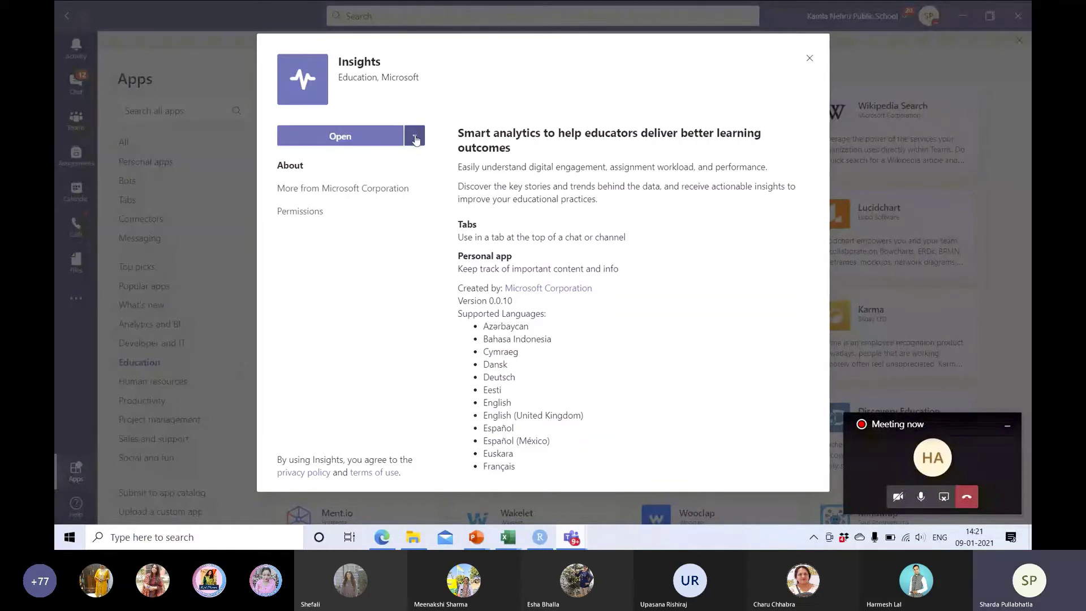
{"action": "left_click", "coordinate": [416, 139]}
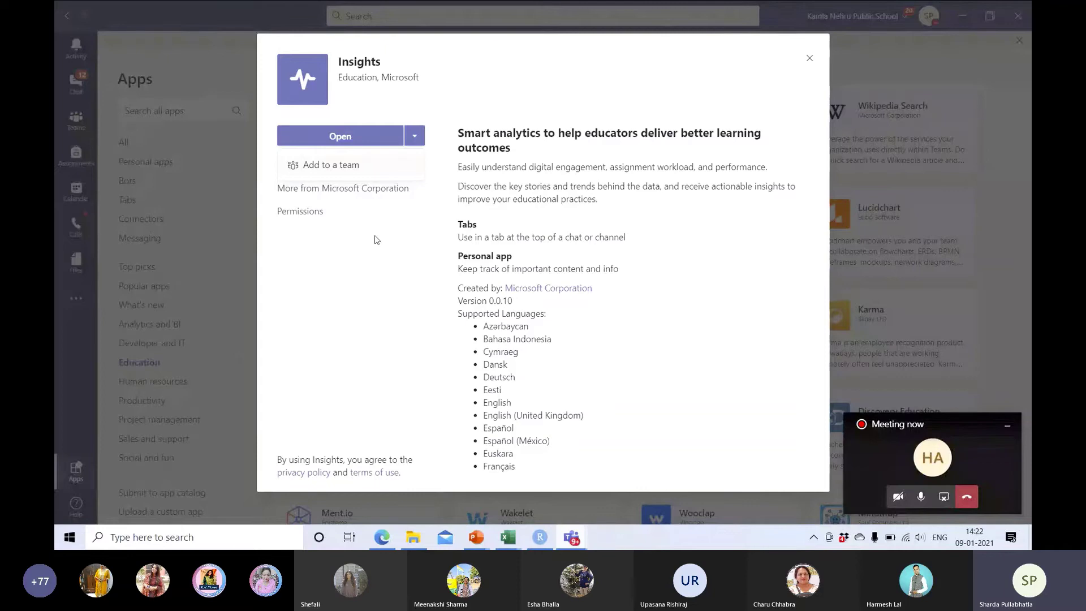
Step: Add Insights to the Grade IV B 2020-21 > General channel and begin tab setup
{"action": "left_click", "coordinate": [368, 169]}
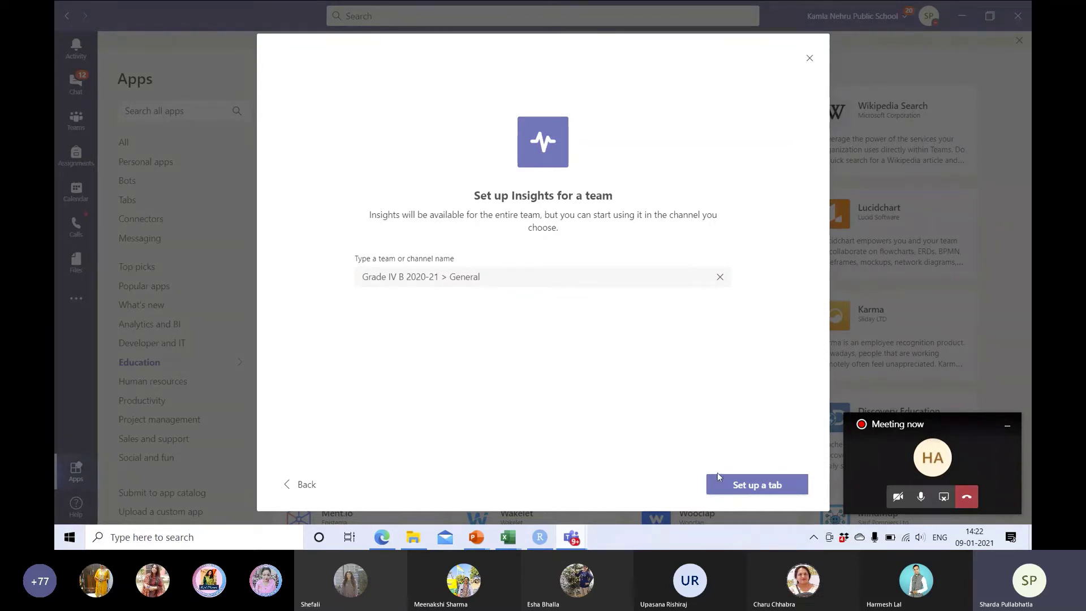
{"action": "left_click", "coordinate": [728, 486]}
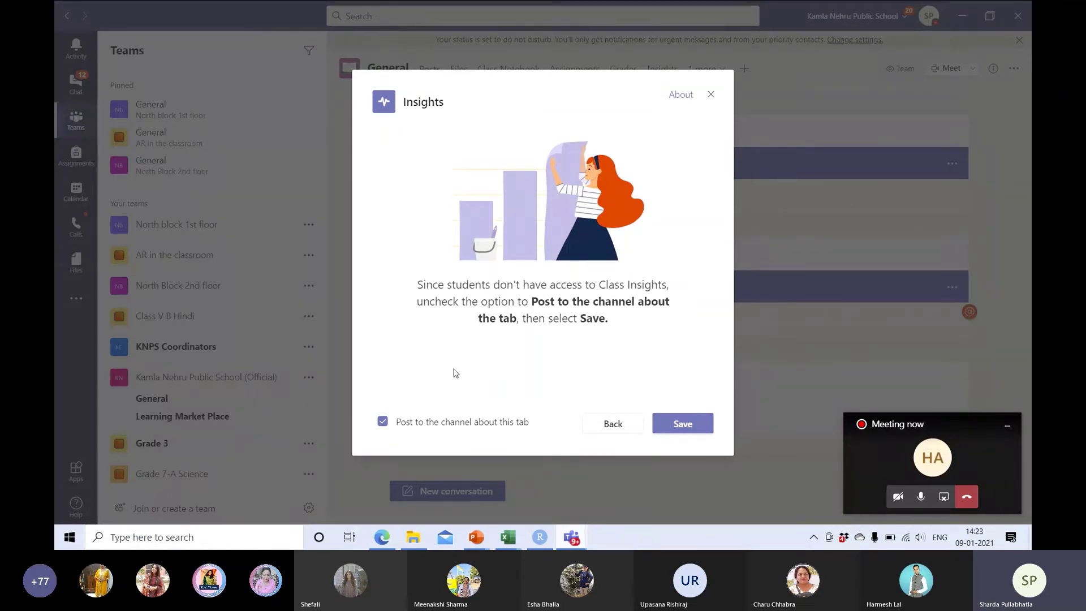
Step: Untick 'Post to the channel about this tab' and save the Insights tab
{"action": "left_click", "coordinate": [382, 422]}
{"action": "left_click", "coordinate": [680, 424]}
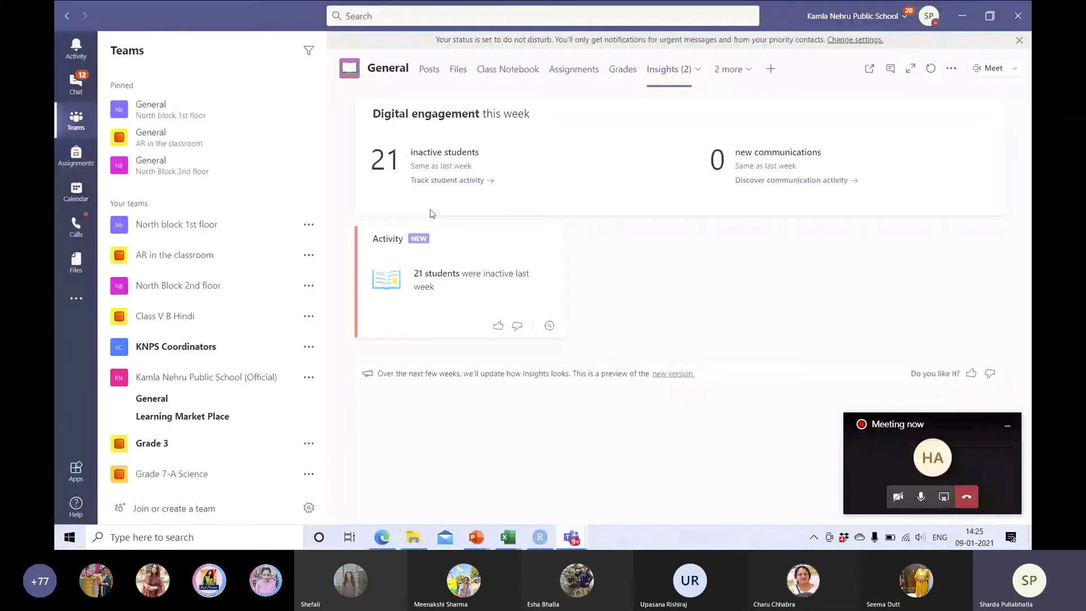
Step: Try Track student activity, reload and return to overview after load errors, then show the tab's options
{"action": "left_click", "coordinate": [435, 181]}
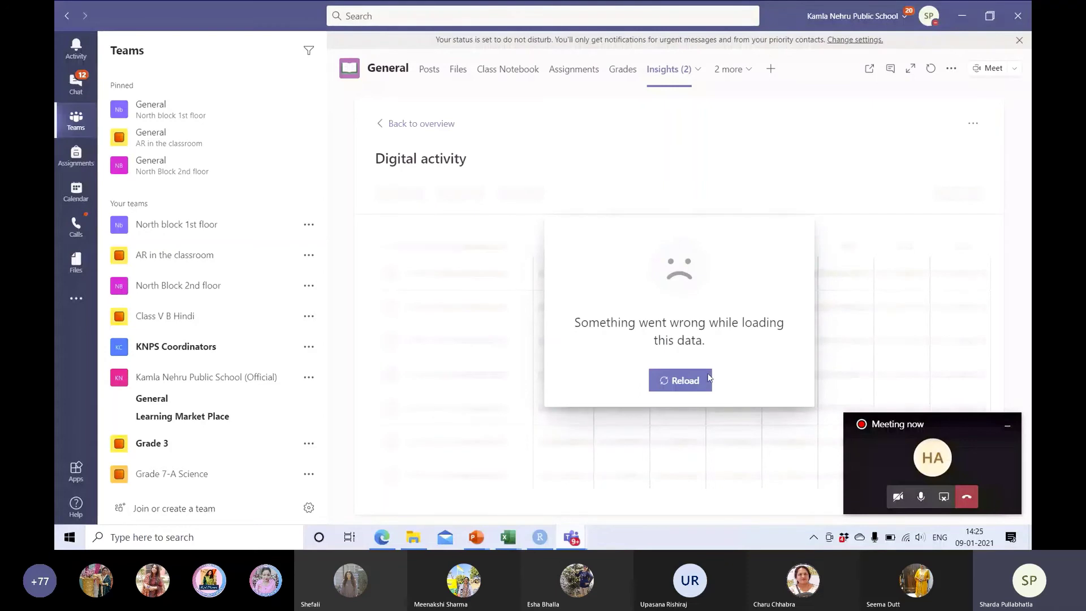
{"action": "left_click", "coordinate": [677, 388]}
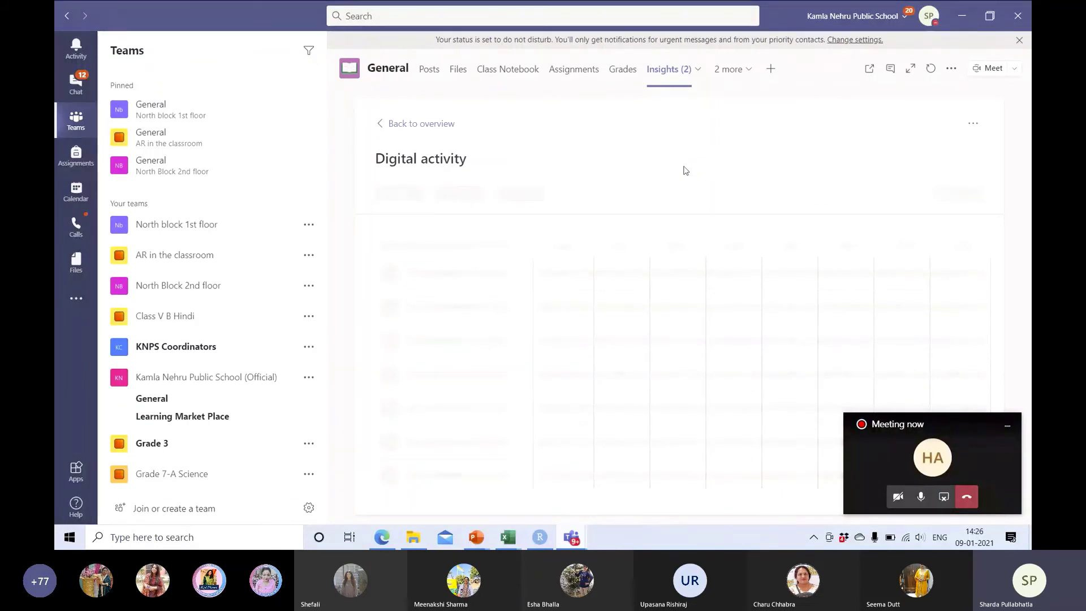
{"action": "left_click", "coordinate": [428, 124]}
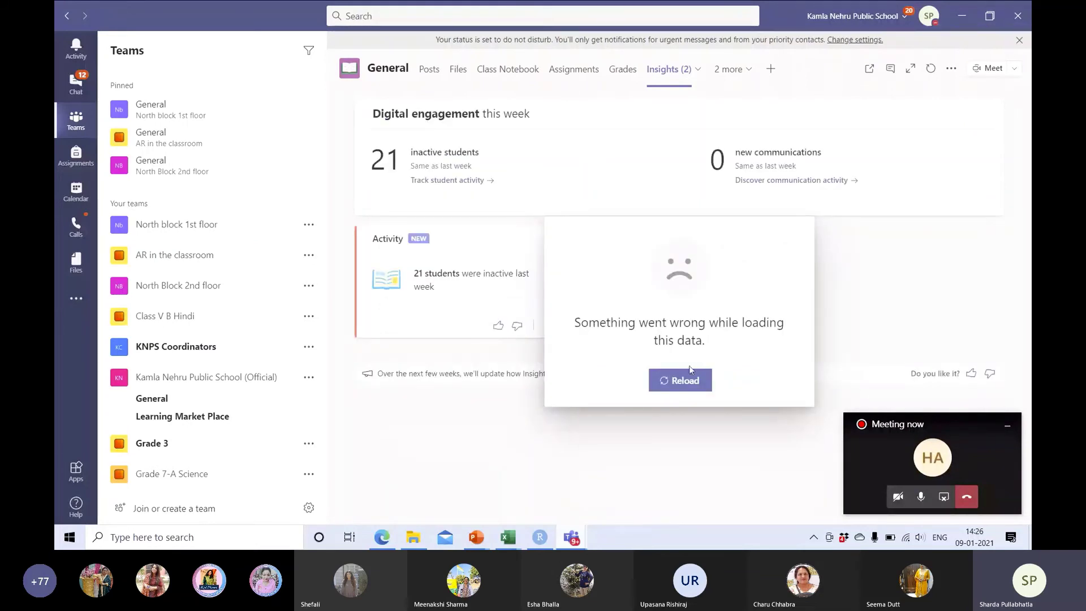
{"action": "left_click", "coordinate": [681, 393]}
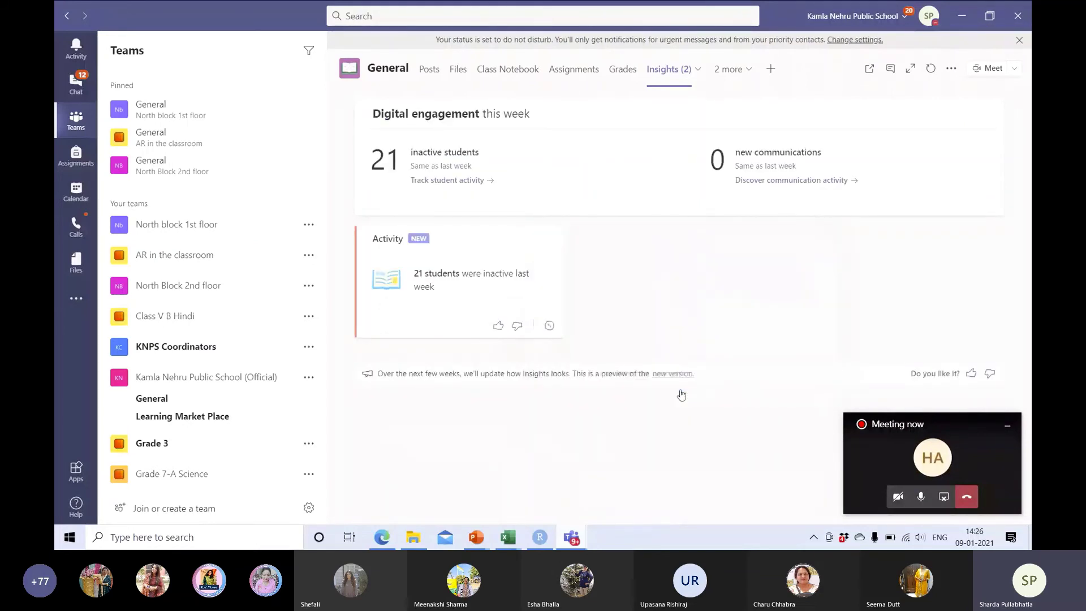
{"action": "left_click", "coordinate": [695, 71]}
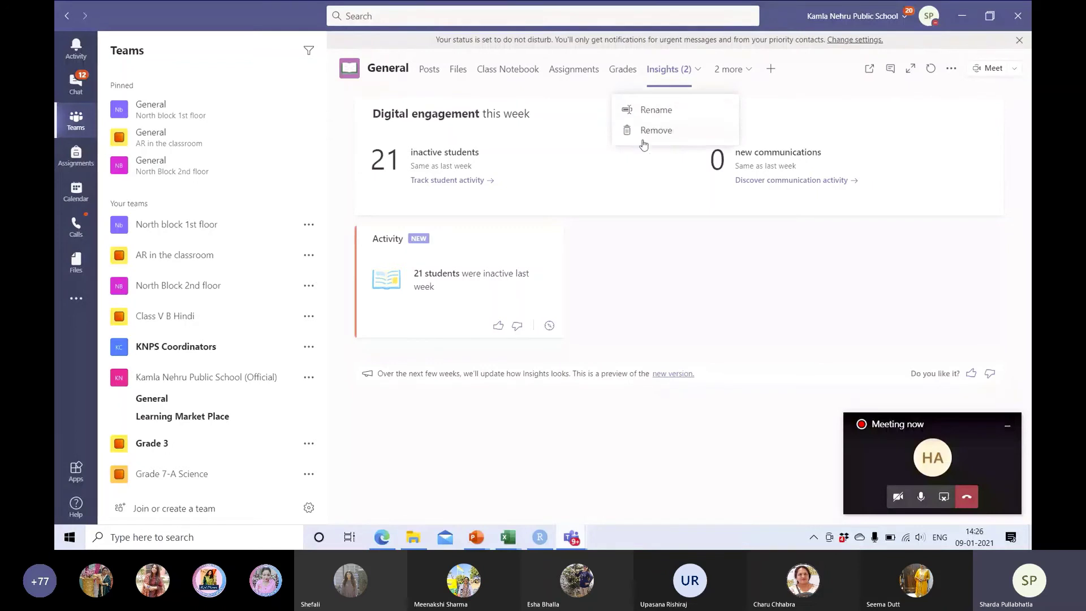
Step: Reopen the activity report, then switch to the General channel of Grade I A 2020-21
{"action": "left_click", "coordinate": [483, 117]}
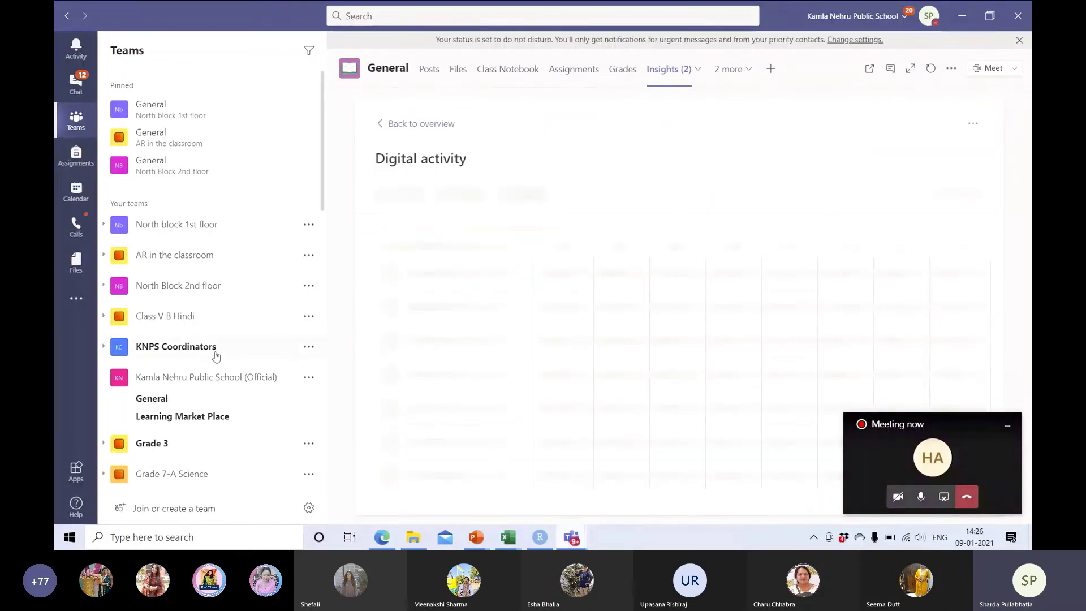
{"action": "left_click_drag", "start_coordinate": [323, 189], "coordinate": [330, 301]}
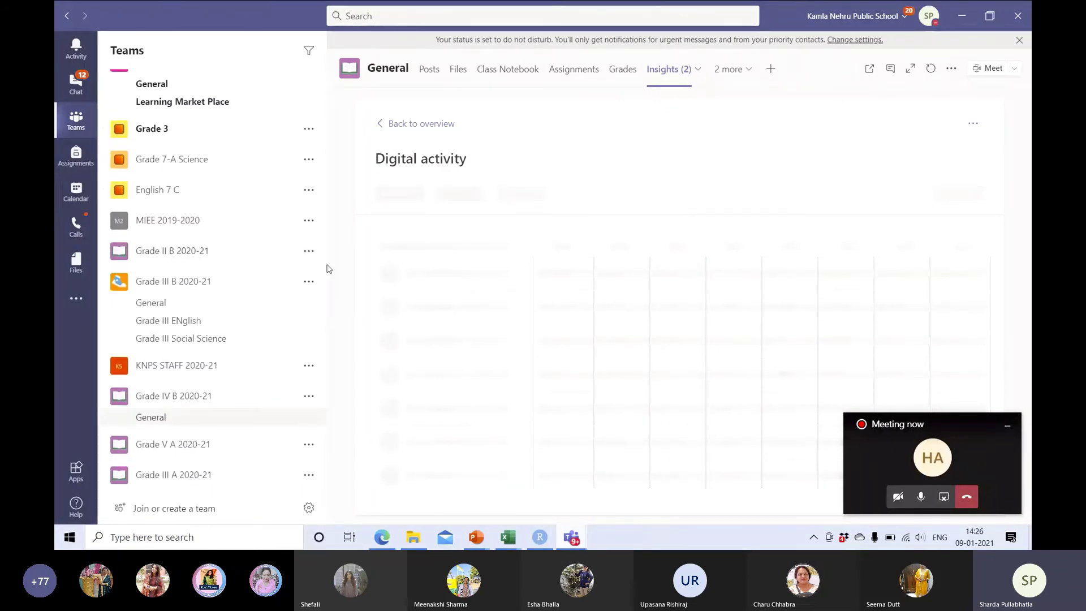
{"action": "left_click_drag", "start_coordinate": [322, 256], "coordinate": [331, 369]}
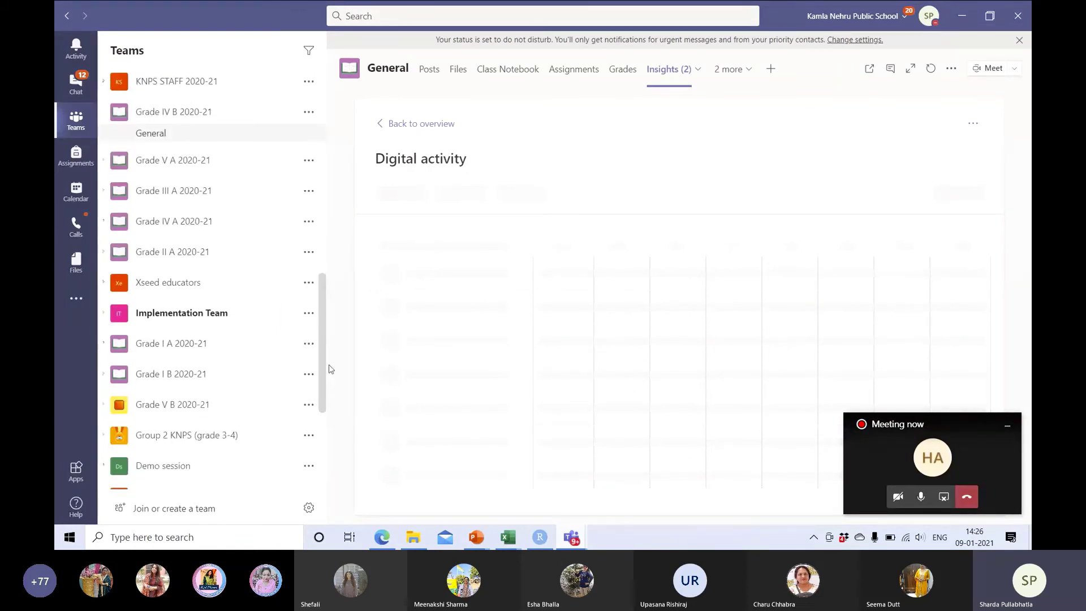
{"action": "left_click", "coordinate": [304, 344]}
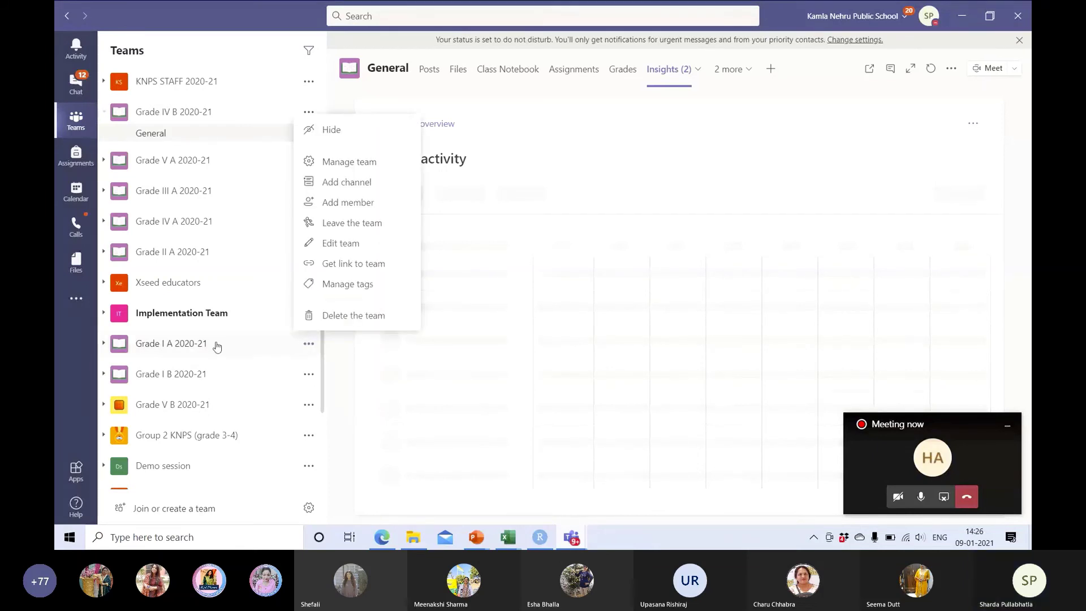
{"action": "left_click", "coordinate": [195, 349]}
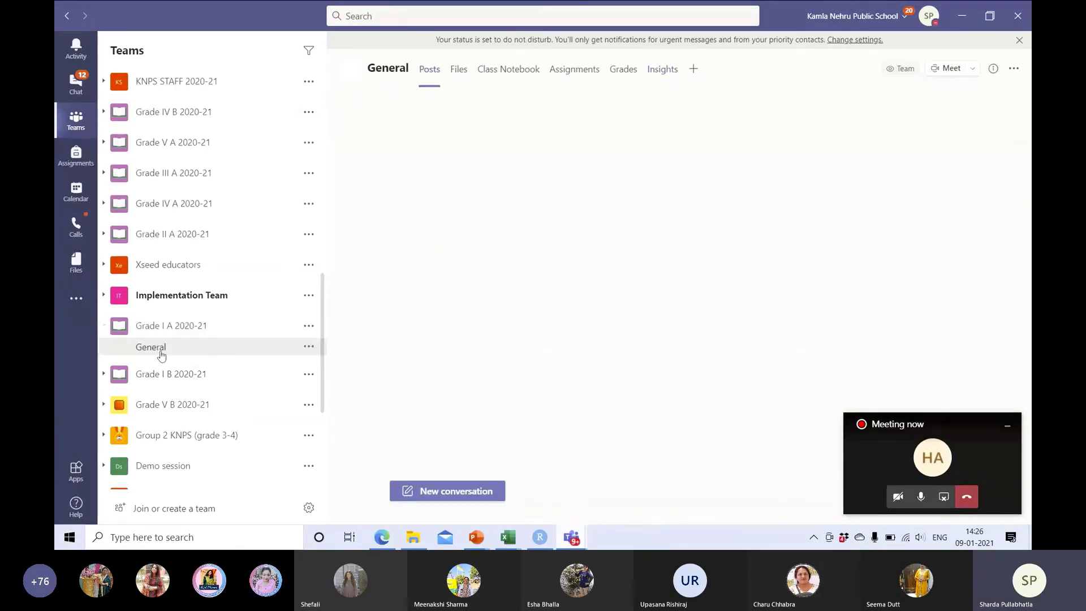
Step: Open Grade I A 2020-21's Insights and view the Meetings cards' student lists
{"action": "left_click", "coordinate": [663, 69]}
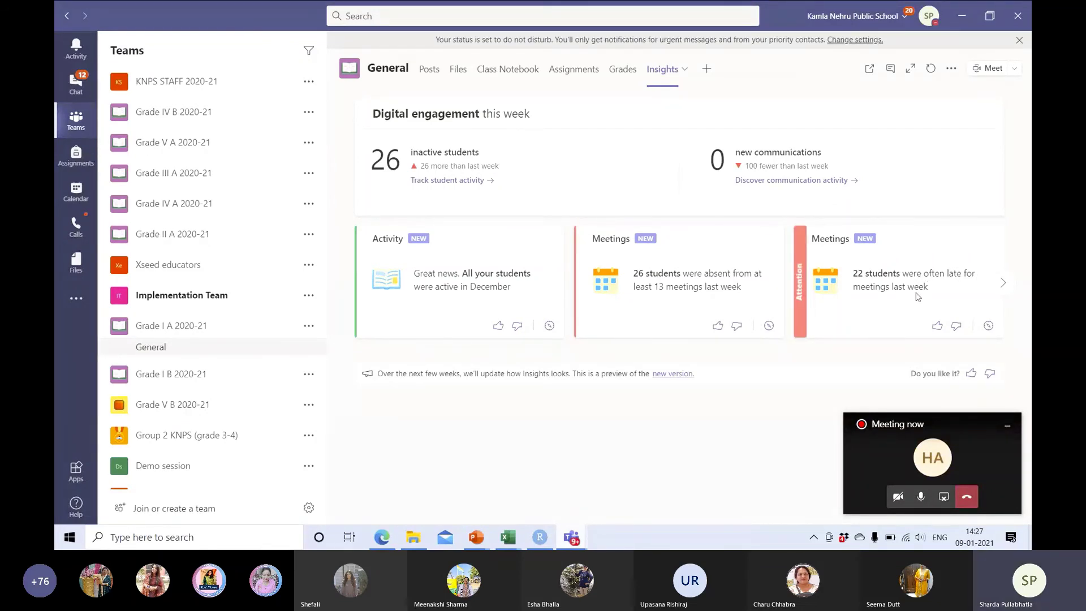
{"action": "mouse_move", "coordinate": [875, 275]}
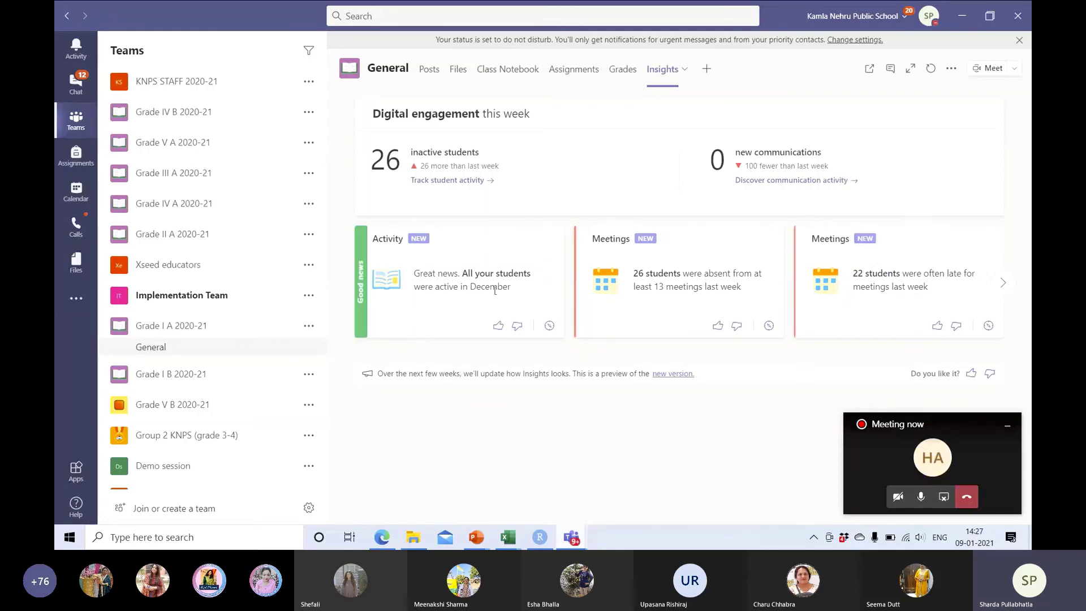
Step: Open the Digital activity report and change its range from 'This week' to 'Previous month'
{"action": "left_click", "coordinate": [441, 181]}
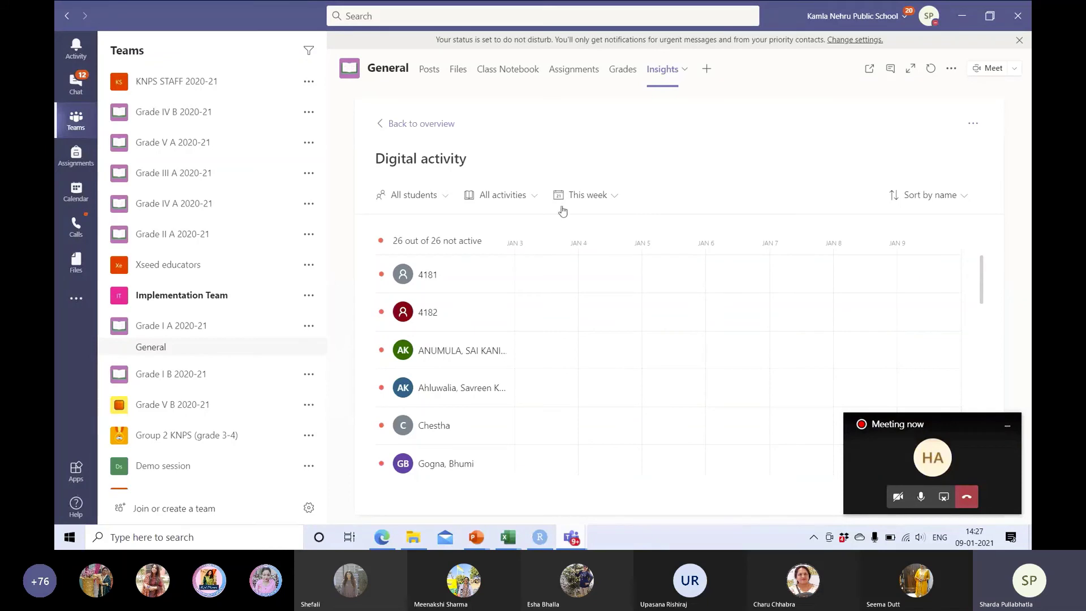
{"action": "left_click", "coordinate": [614, 196]}
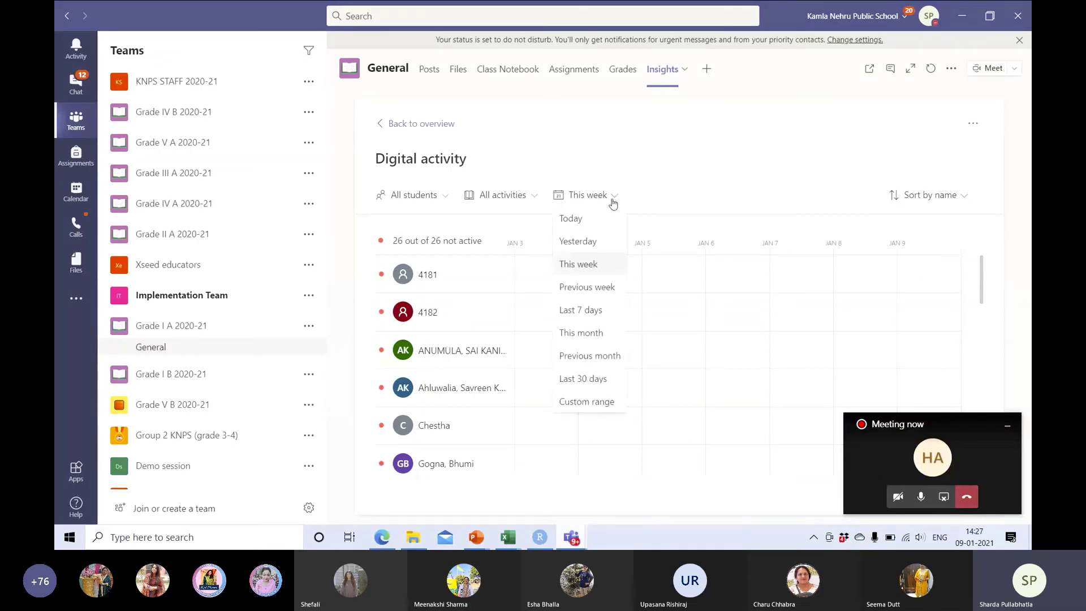
{"action": "left_click", "coordinate": [590, 356]}
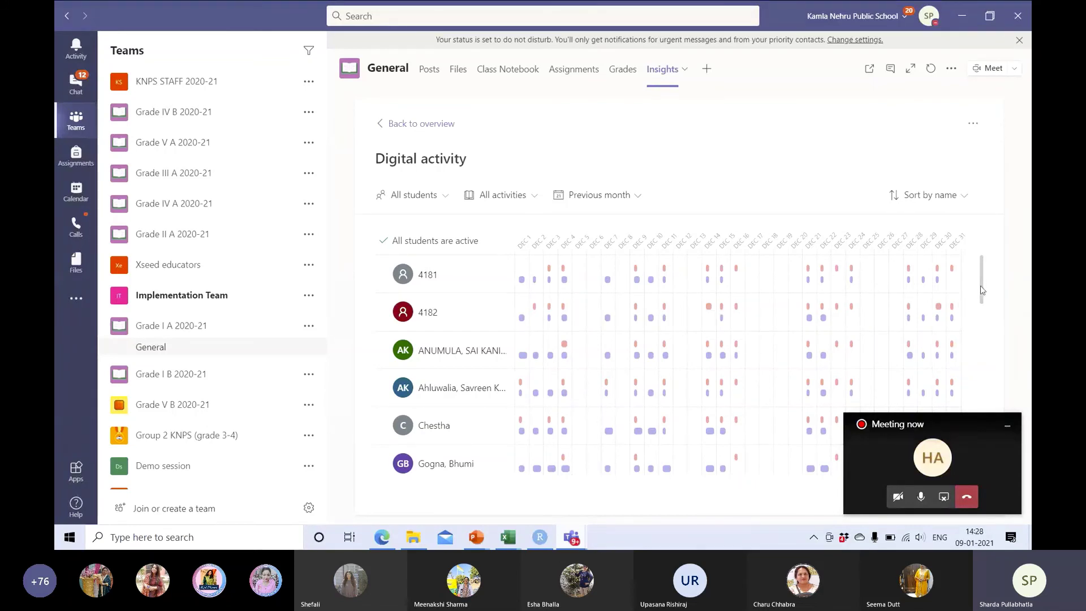
Step: Review the December student rows, minimize the 'Meeting now' window, and return to the filters
{"action": "left_click_drag", "start_coordinate": [981, 289], "coordinate": [986, 368]}
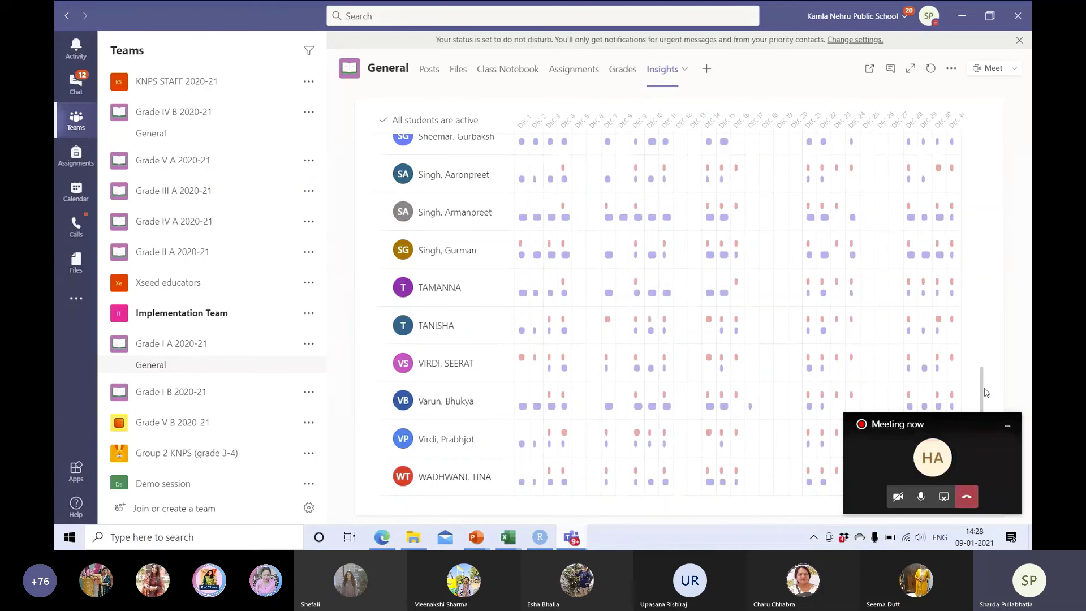
{"action": "left_click", "coordinate": [1006, 431]}
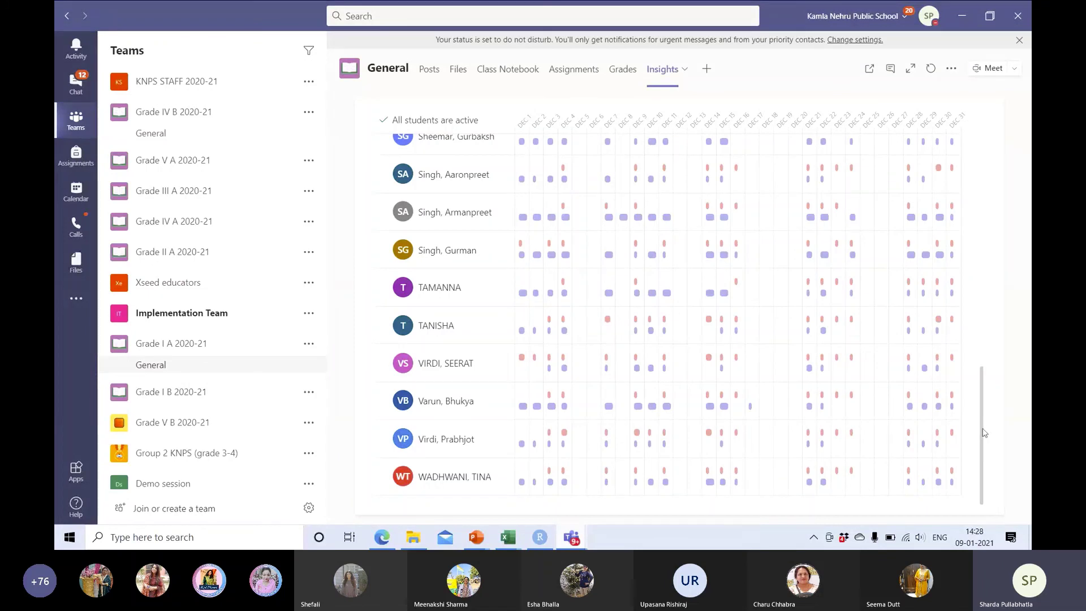
{"action": "left_click_drag", "start_coordinate": [982, 432], "coordinate": [976, 217]}
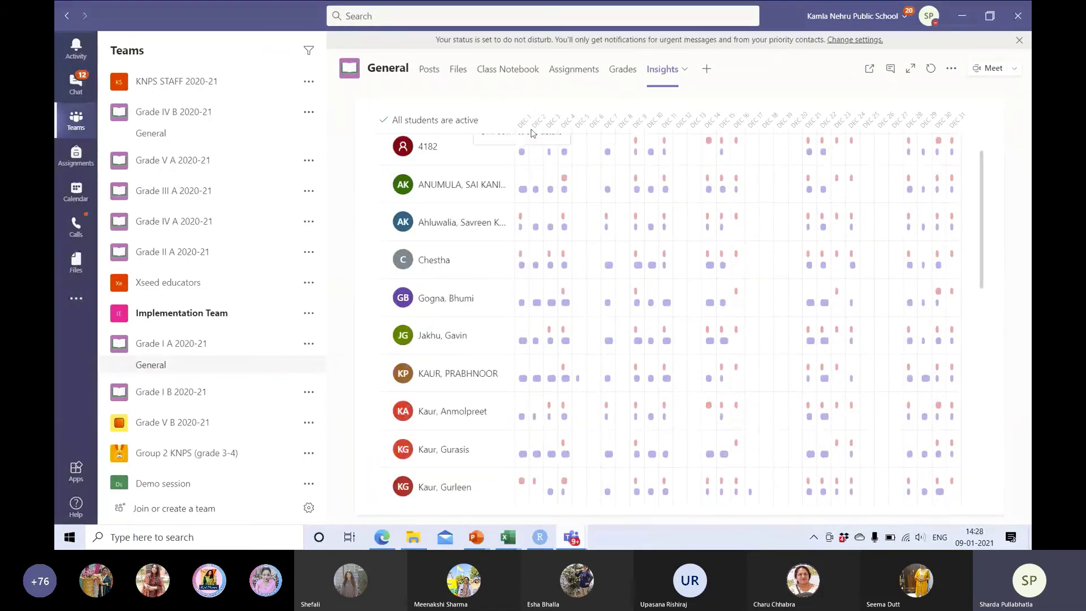
{"action": "scroll", "coordinate": [539, 307], "scroll_direction": "up", "scroll_amount": 1}
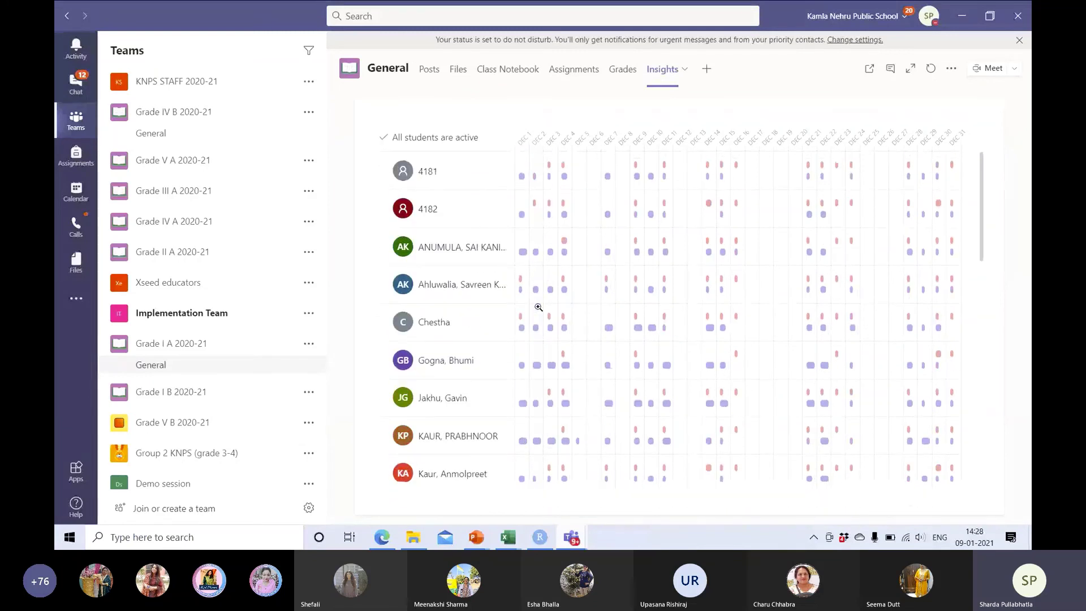
{"action": "scroll", "coordinate": [539, 307], "scroll_direction": "up", "scroll_amount": 2}
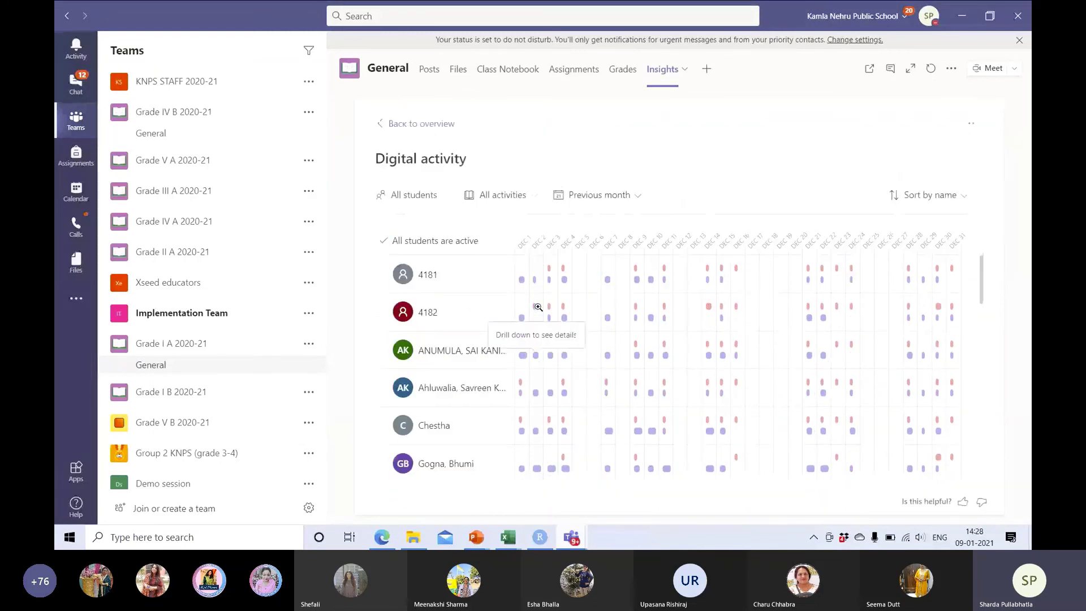
Step: Narrow the December Digital activity report from 'All students' to one student
{"action": "left_click", "coordinate": [448, 198]}
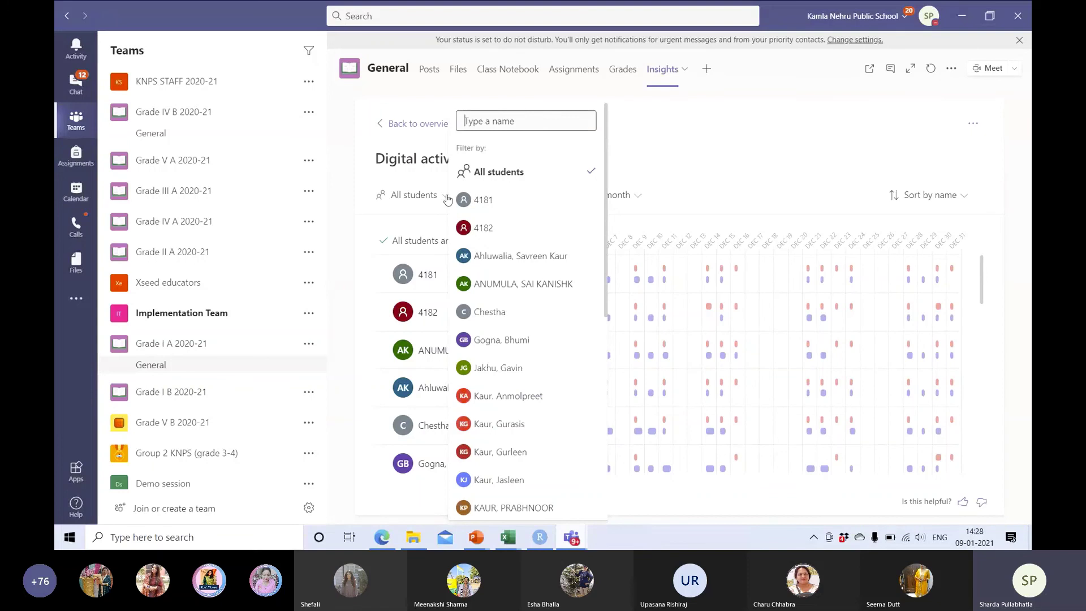
{"action": "left_click", "coordinate": [516, 254]}
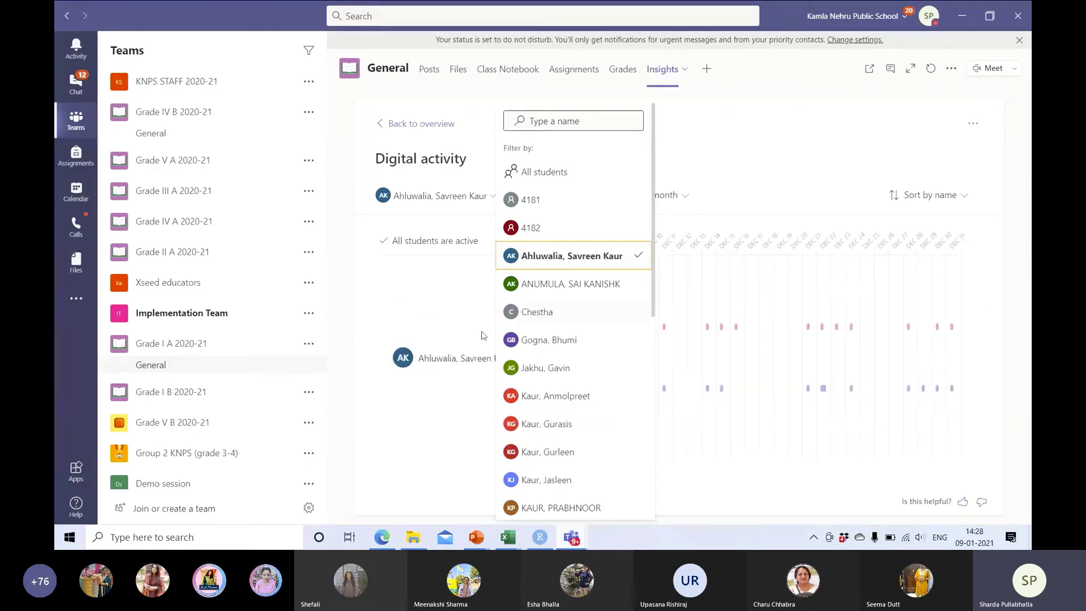
{"action": "left_click", "coordinate": [693, 146]}
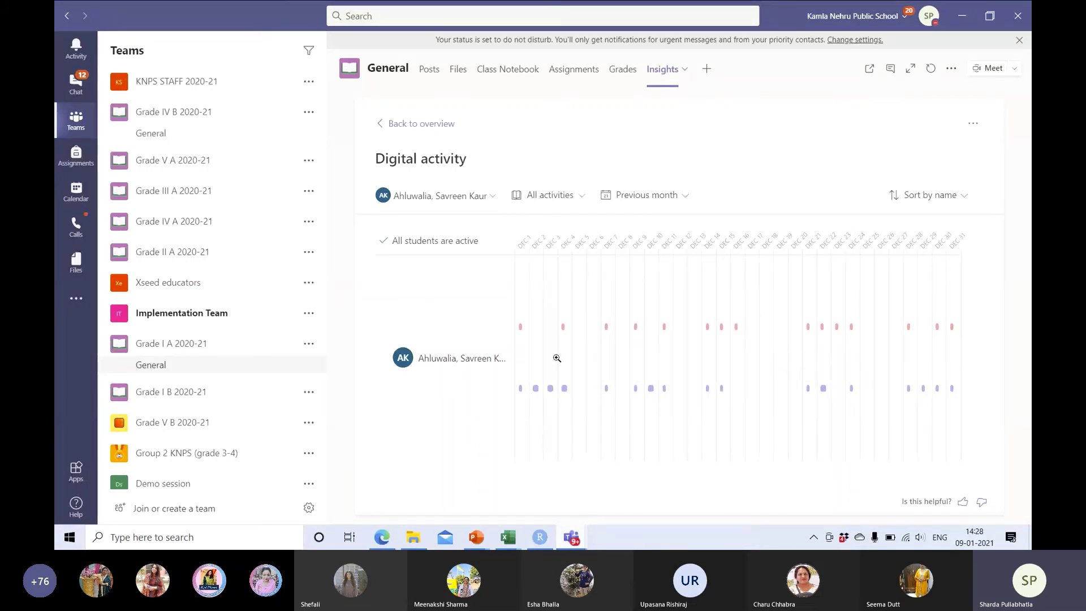
Step: Change the activity filter from 'All activities' to 'Meetings'
{"action": "left_click", "coordinate": [585, 198]}
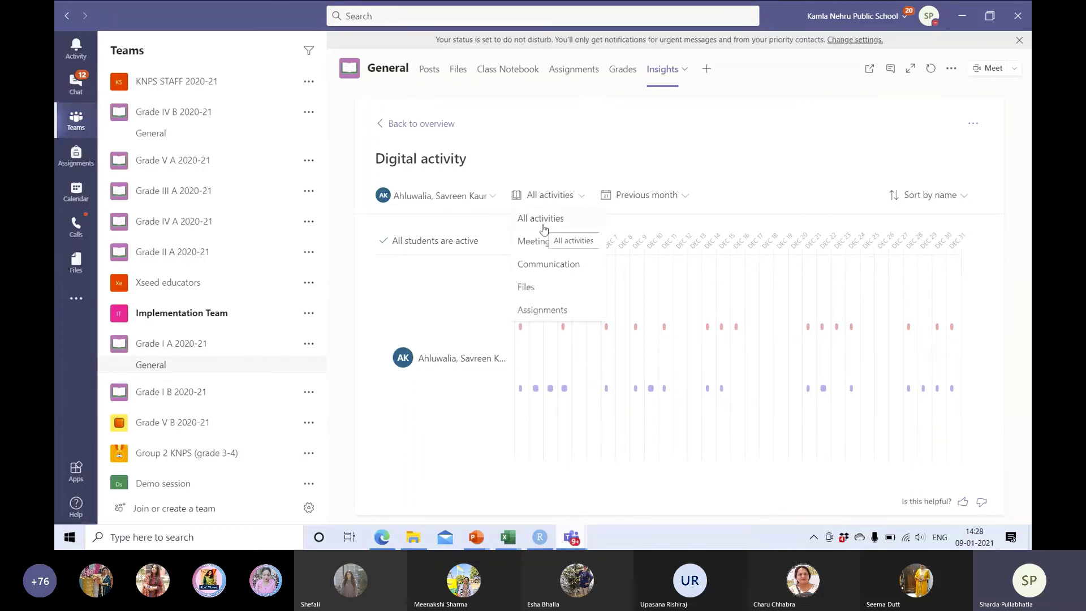
{"action": "left_click", "coordinate": [544, 251]}
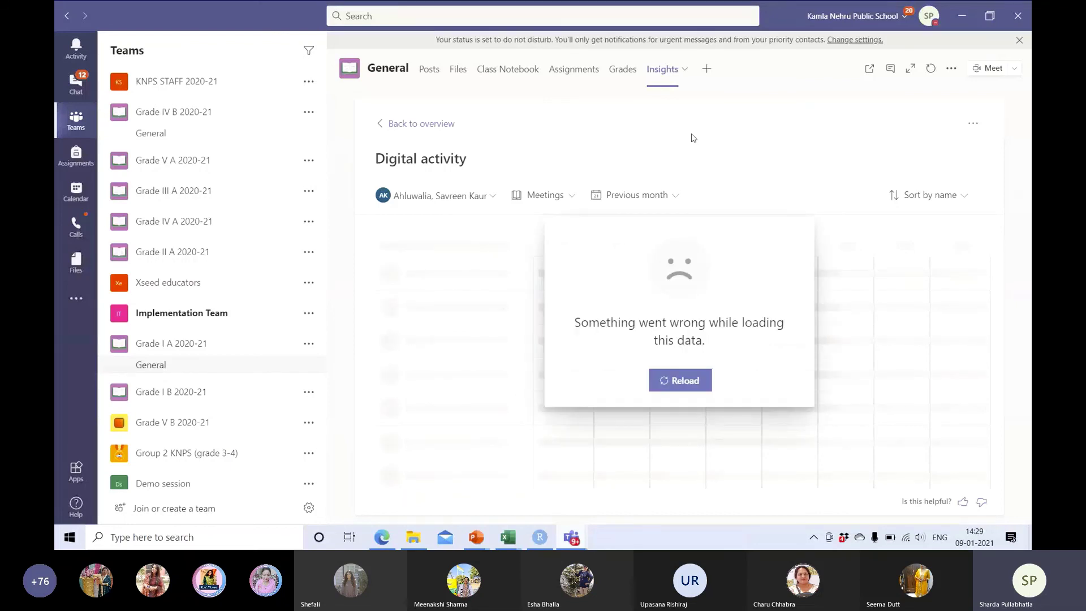
Step: Reload the failed Meetings report twice after repeated loading errors
{"action": "left_click", "coordinate": [685, 380]}
{"action": "left_click", "coordinate": [686, 382]}
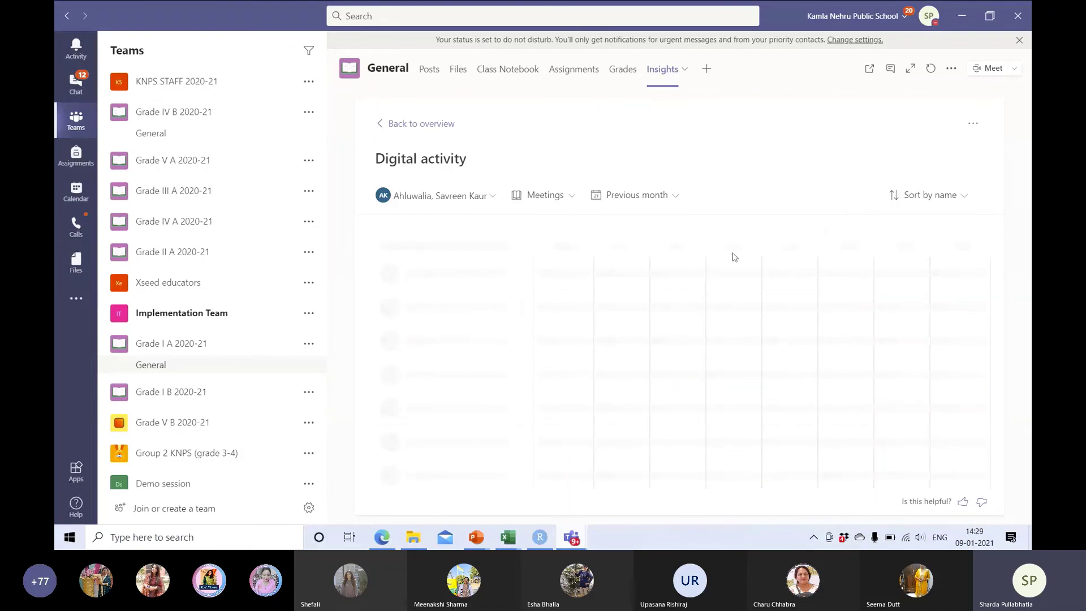